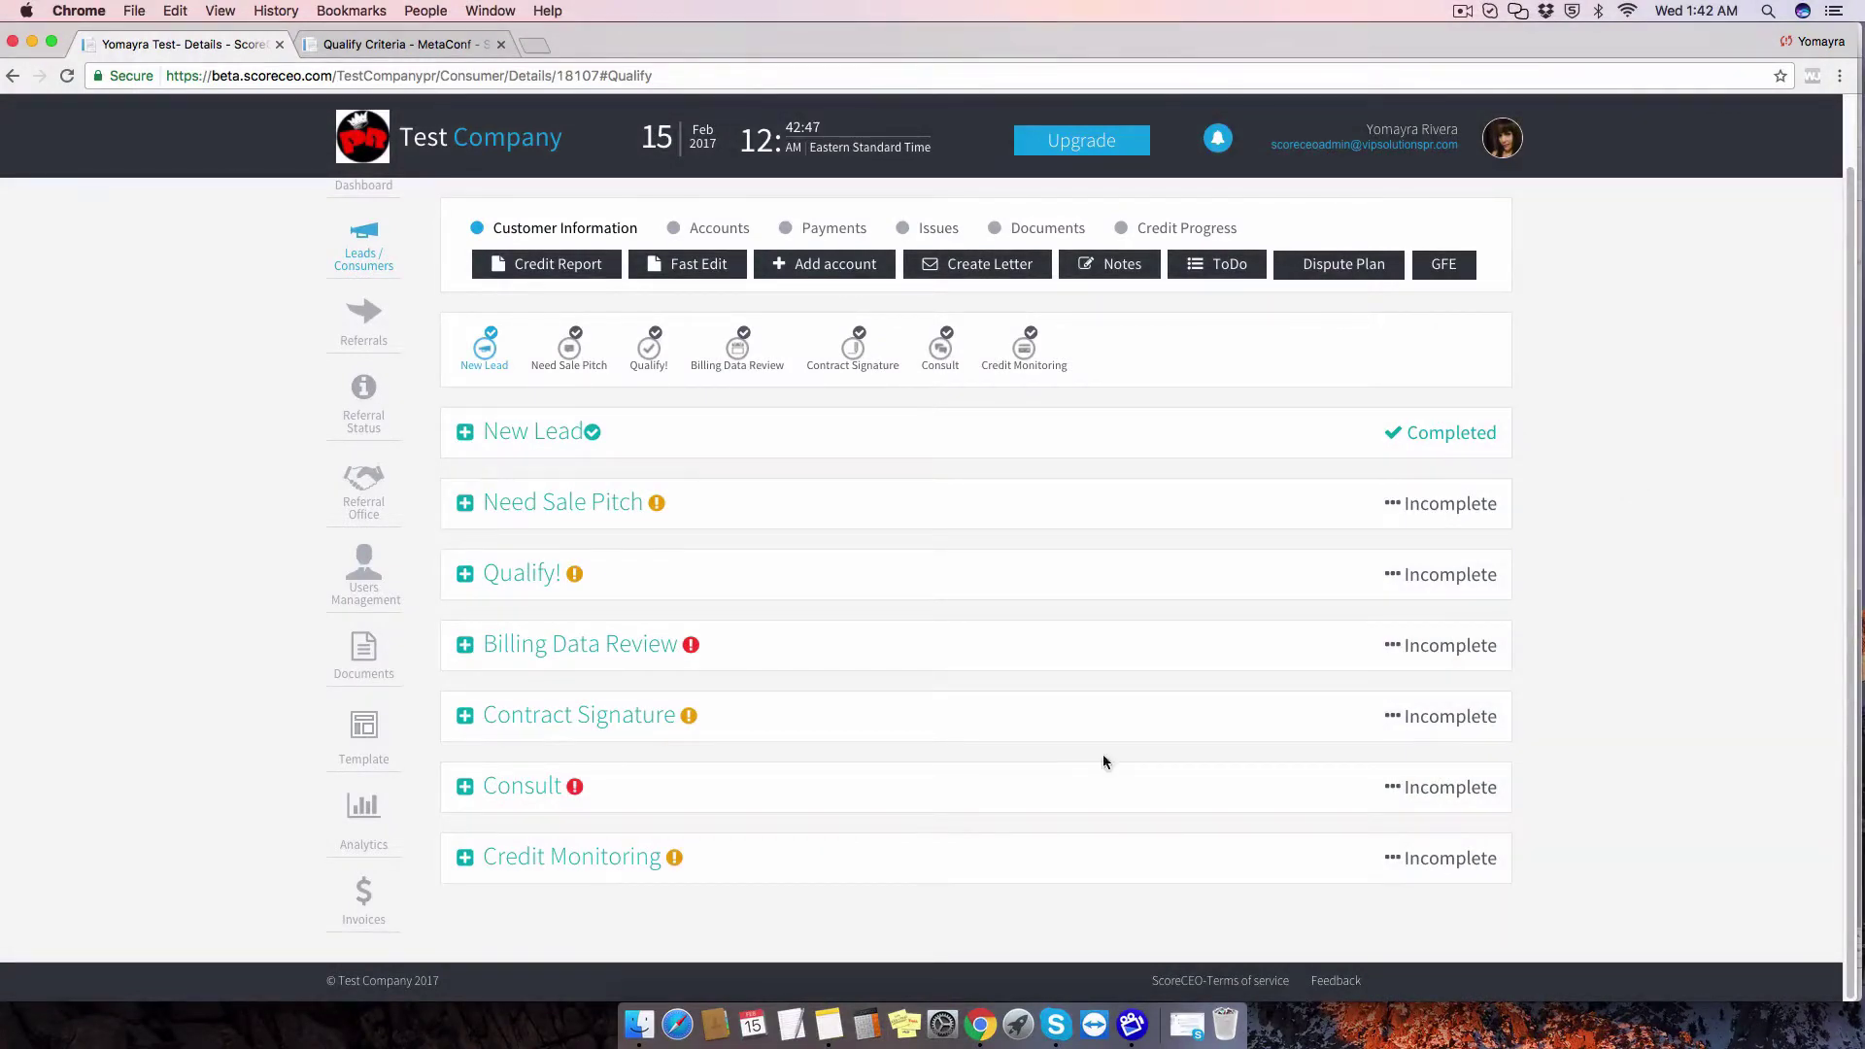
- Expand the client's Qualify! step to reveal its unchecked qualifying criteria checklist
click(520, 573)
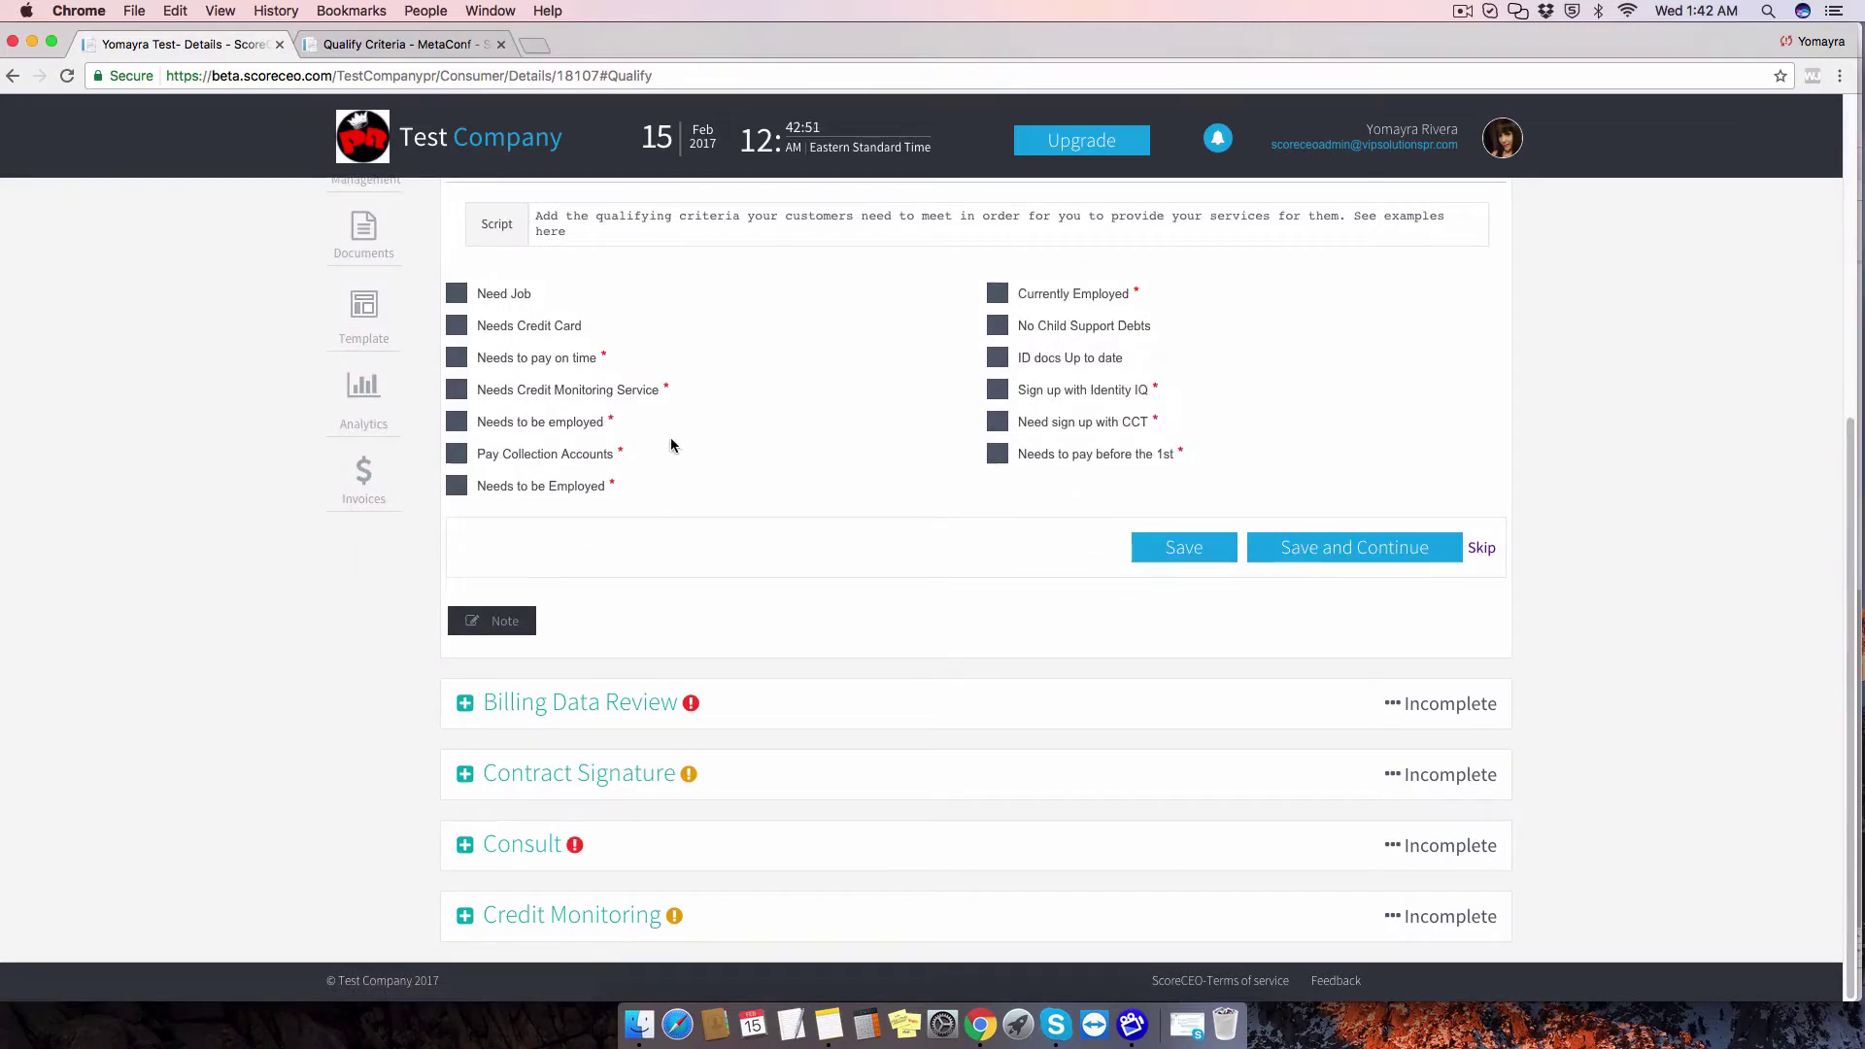
scroll(696, 475, up, 2)
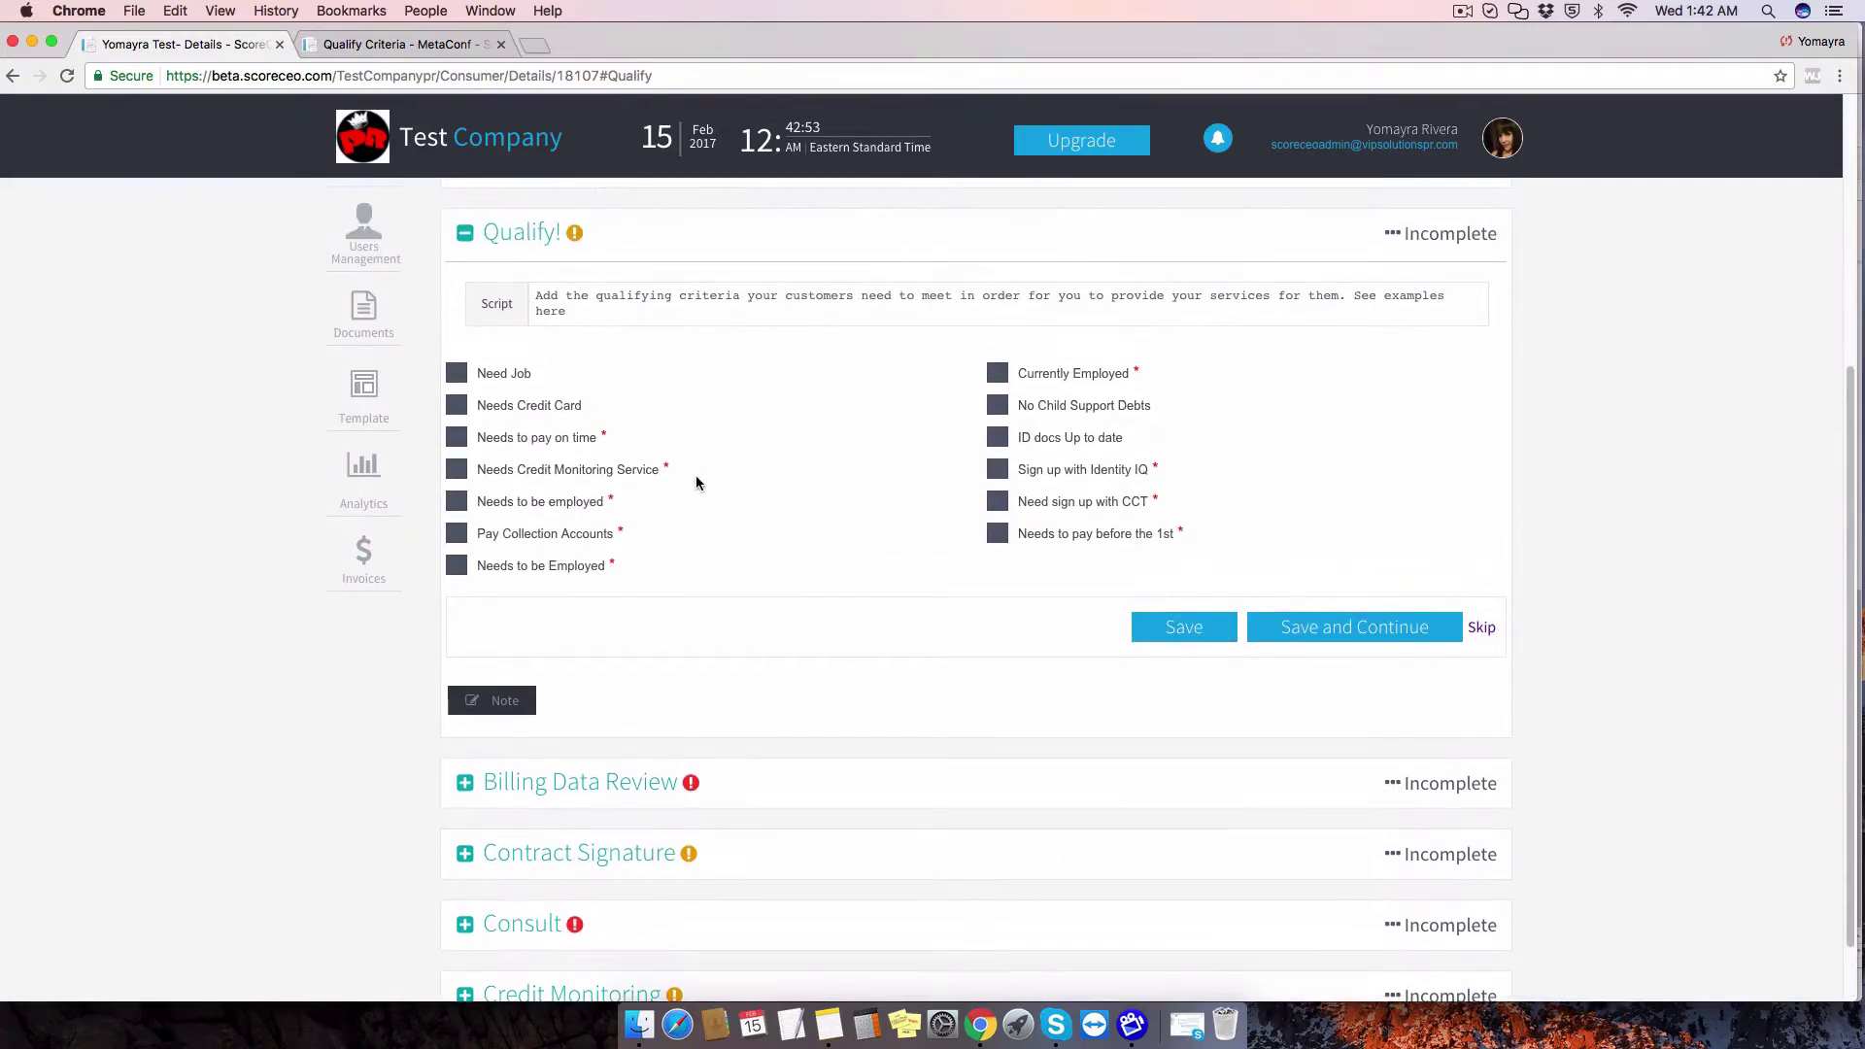
scroll(695, 482, up, 1)
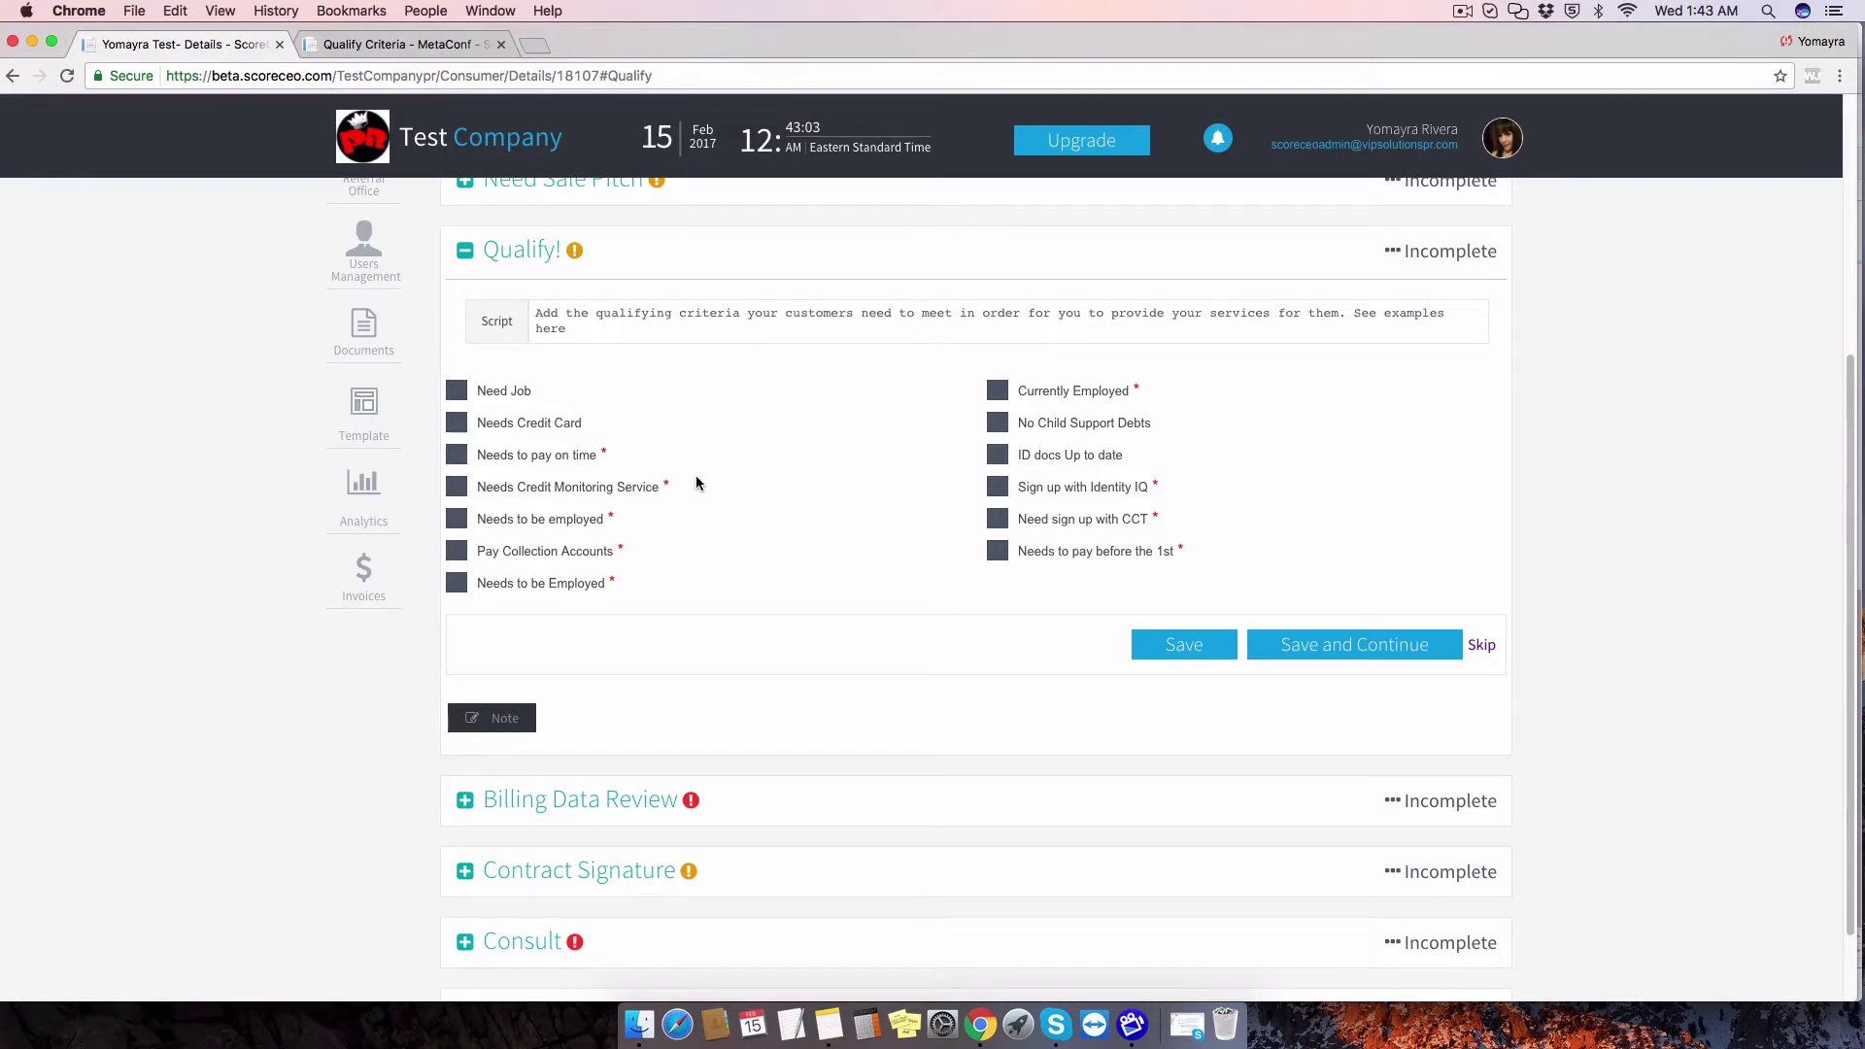
- Go to the Qualify Criteria configuration page from the profile menu
click(1502, 138)
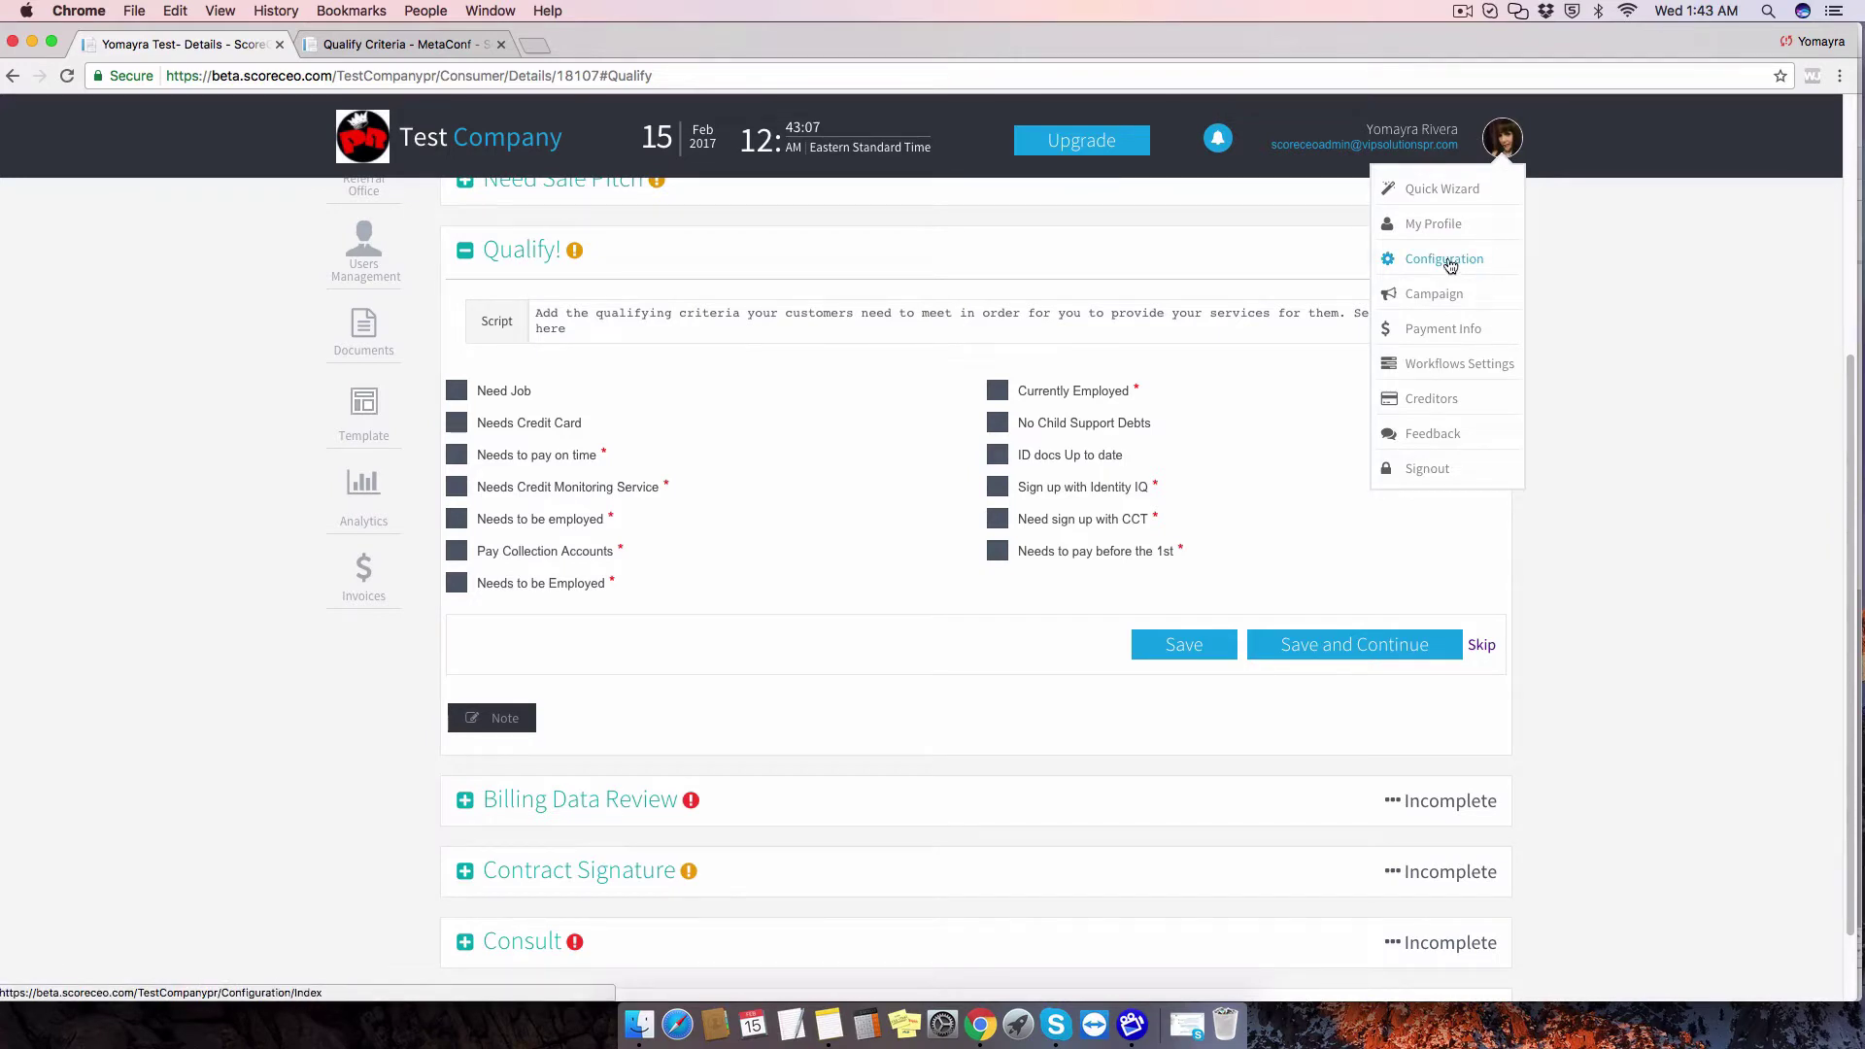
click(429, 44)
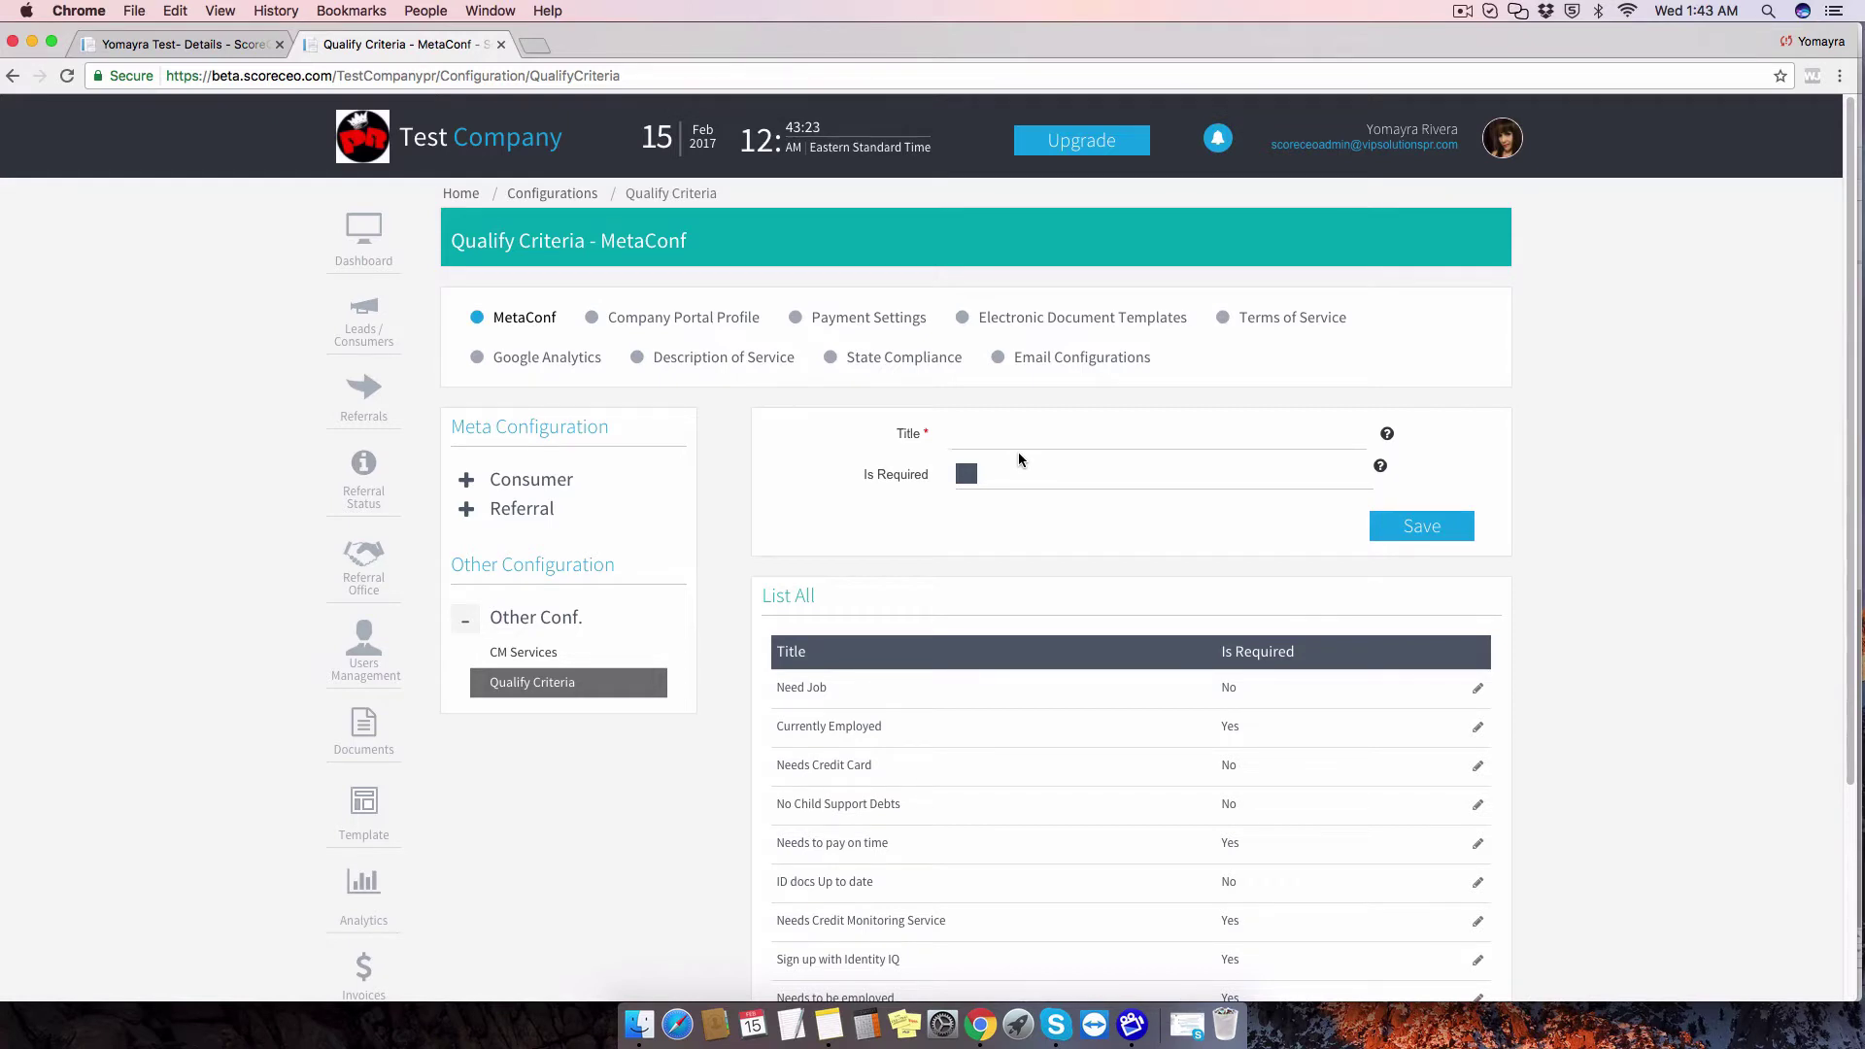
- Save a new criterion titled 'Provide Initial Credit Report' with Is Required left unchecked
text(Provide )
text(Initial Cred)
text(it Report)
click(967, 474)
click(974, 480)
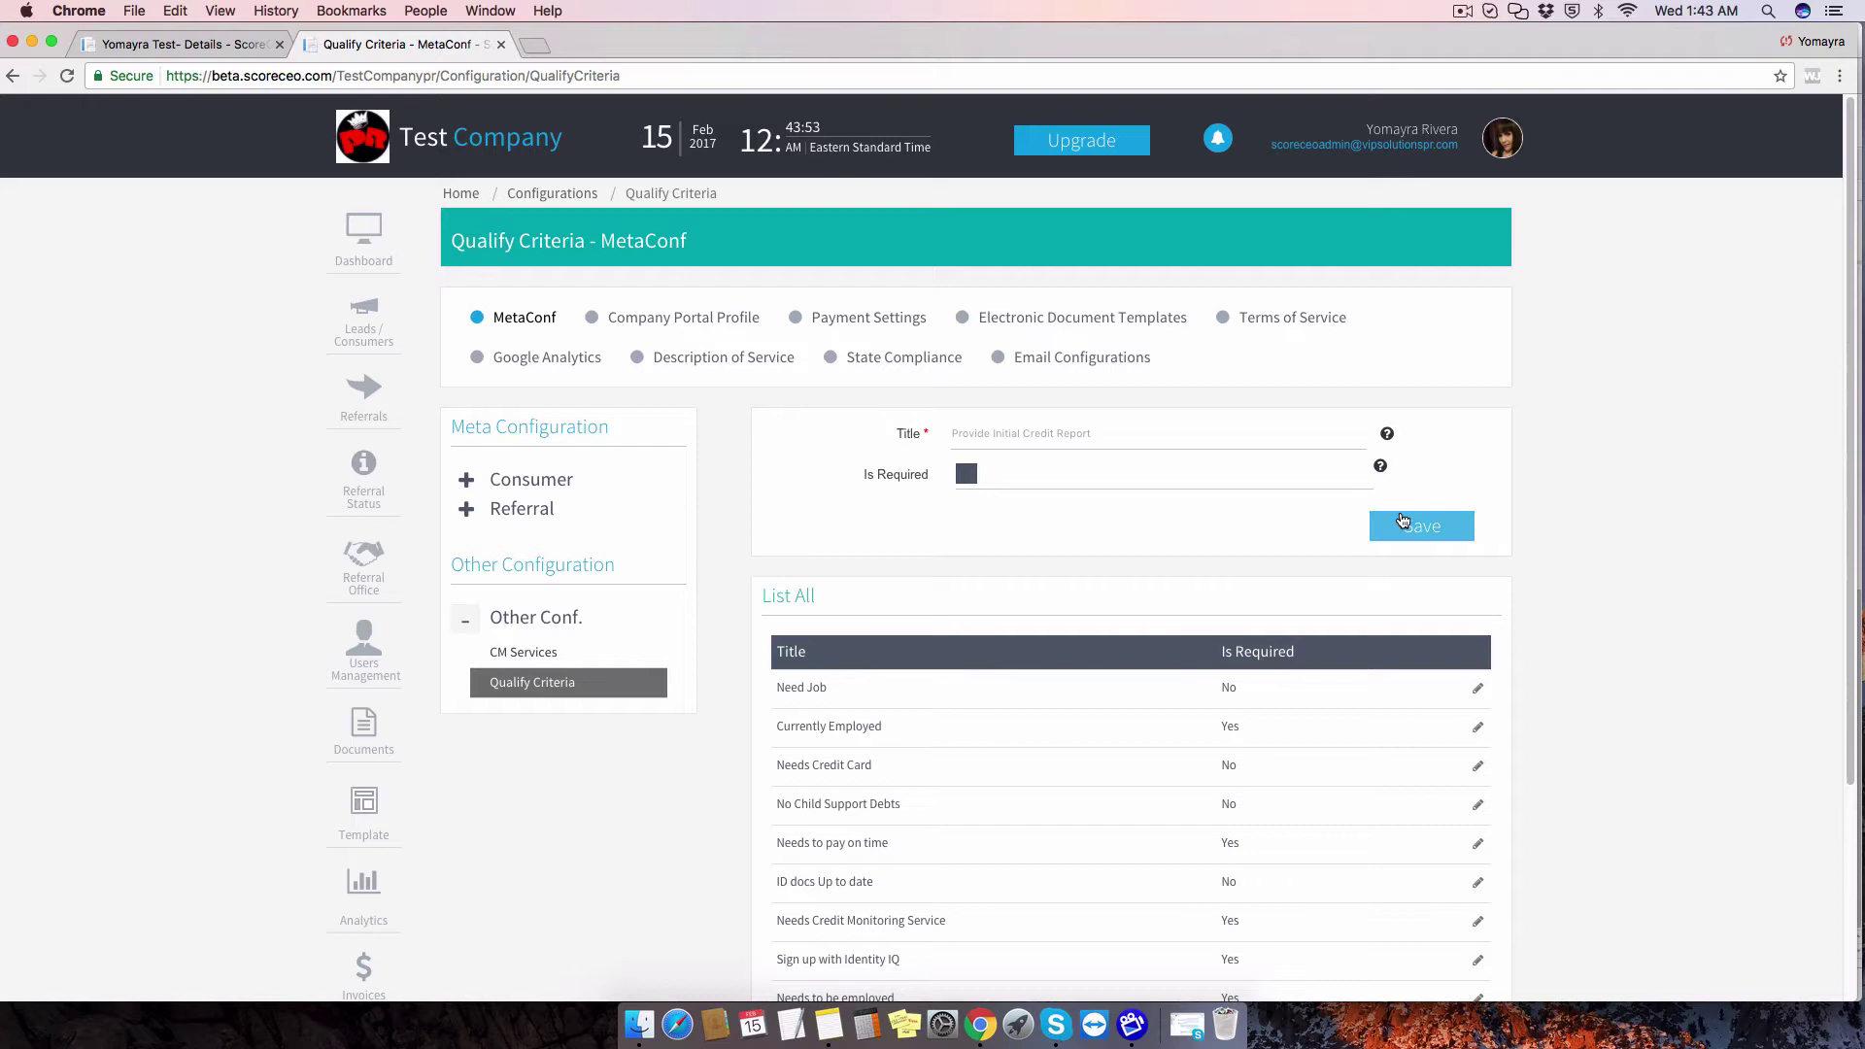
click(1402, 520)
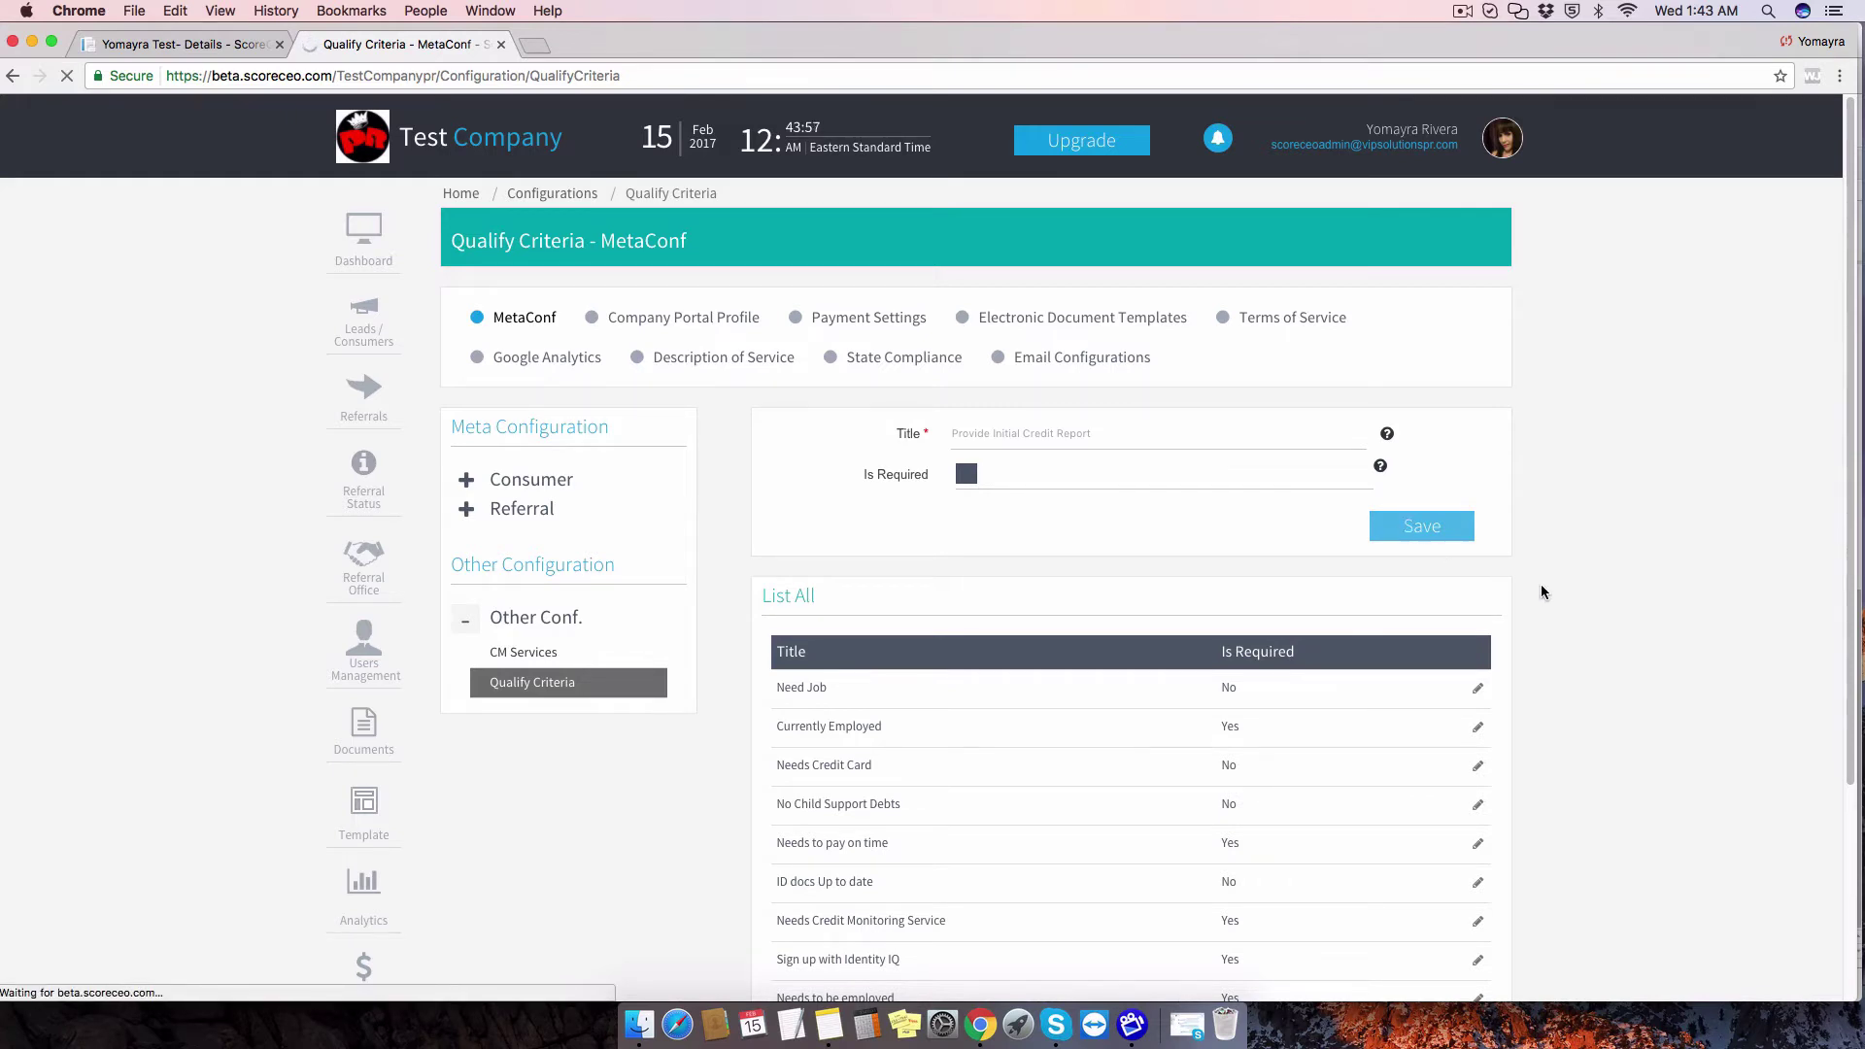
scroll(1591, 693, down, 3)
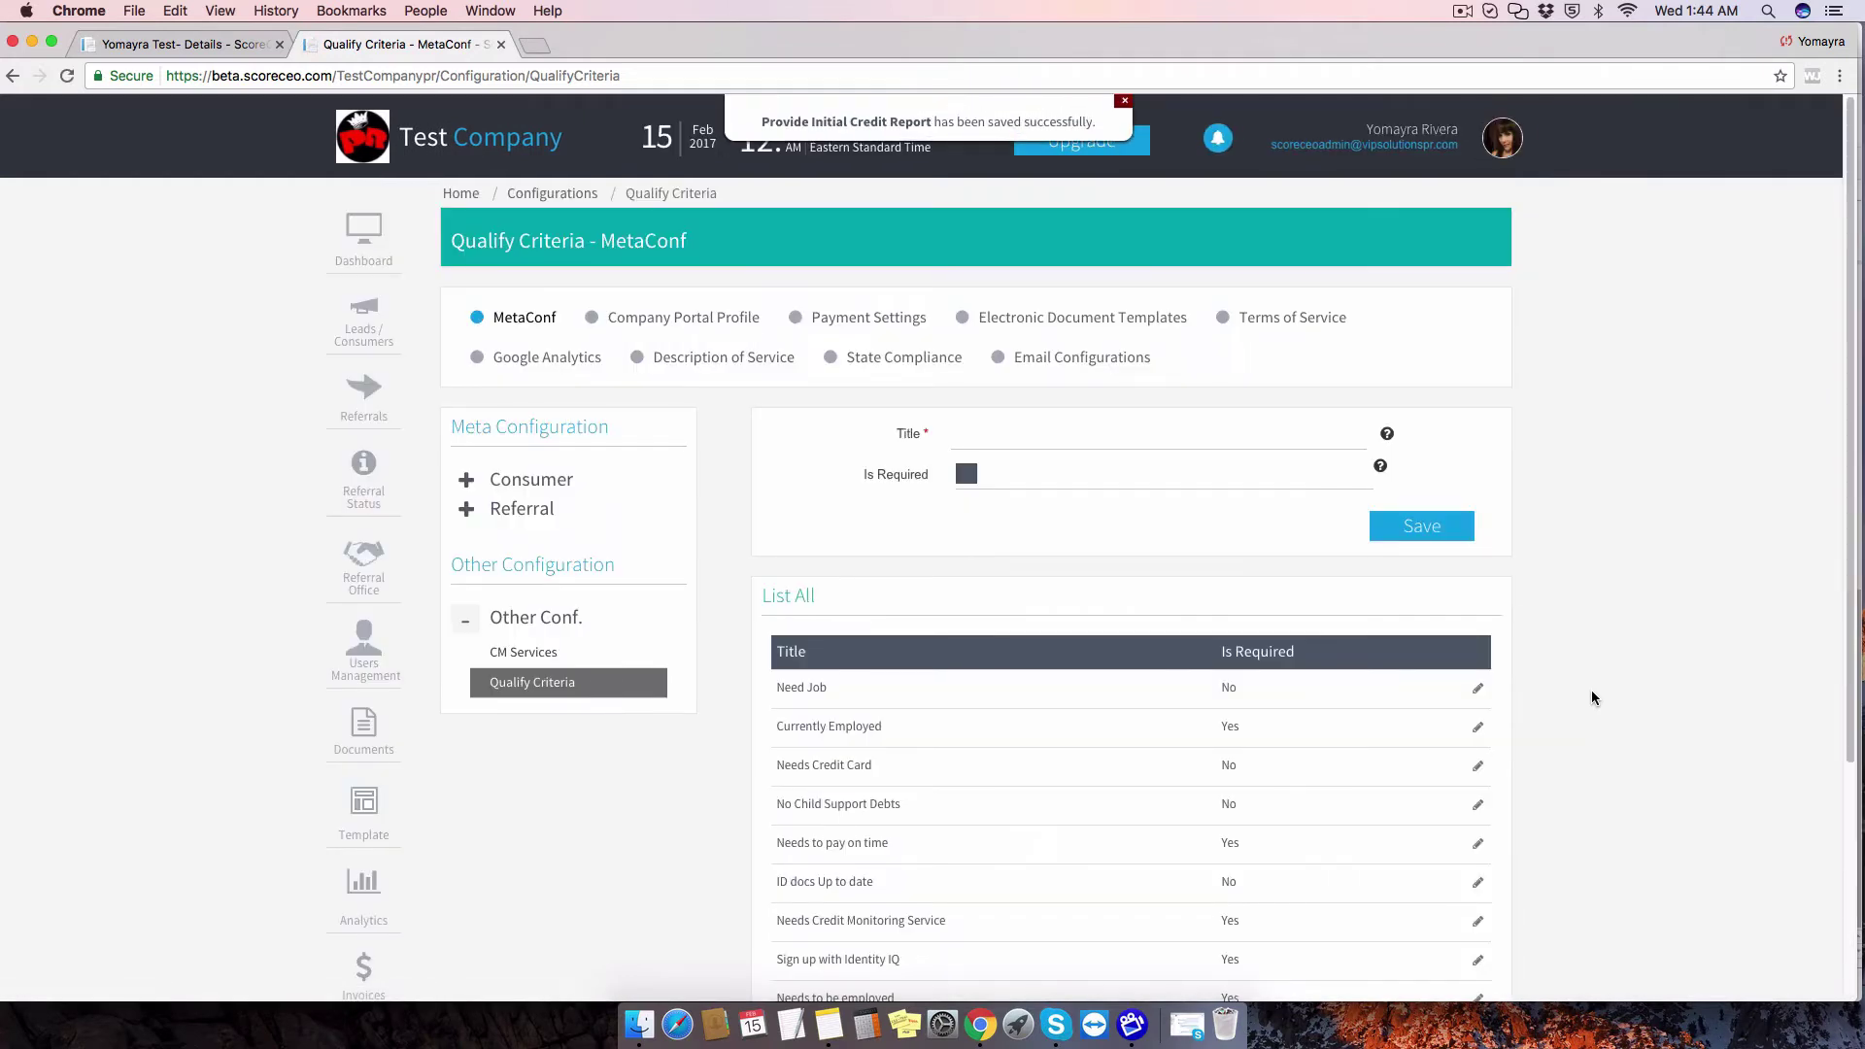
scroll(1591, 693, down, 3)
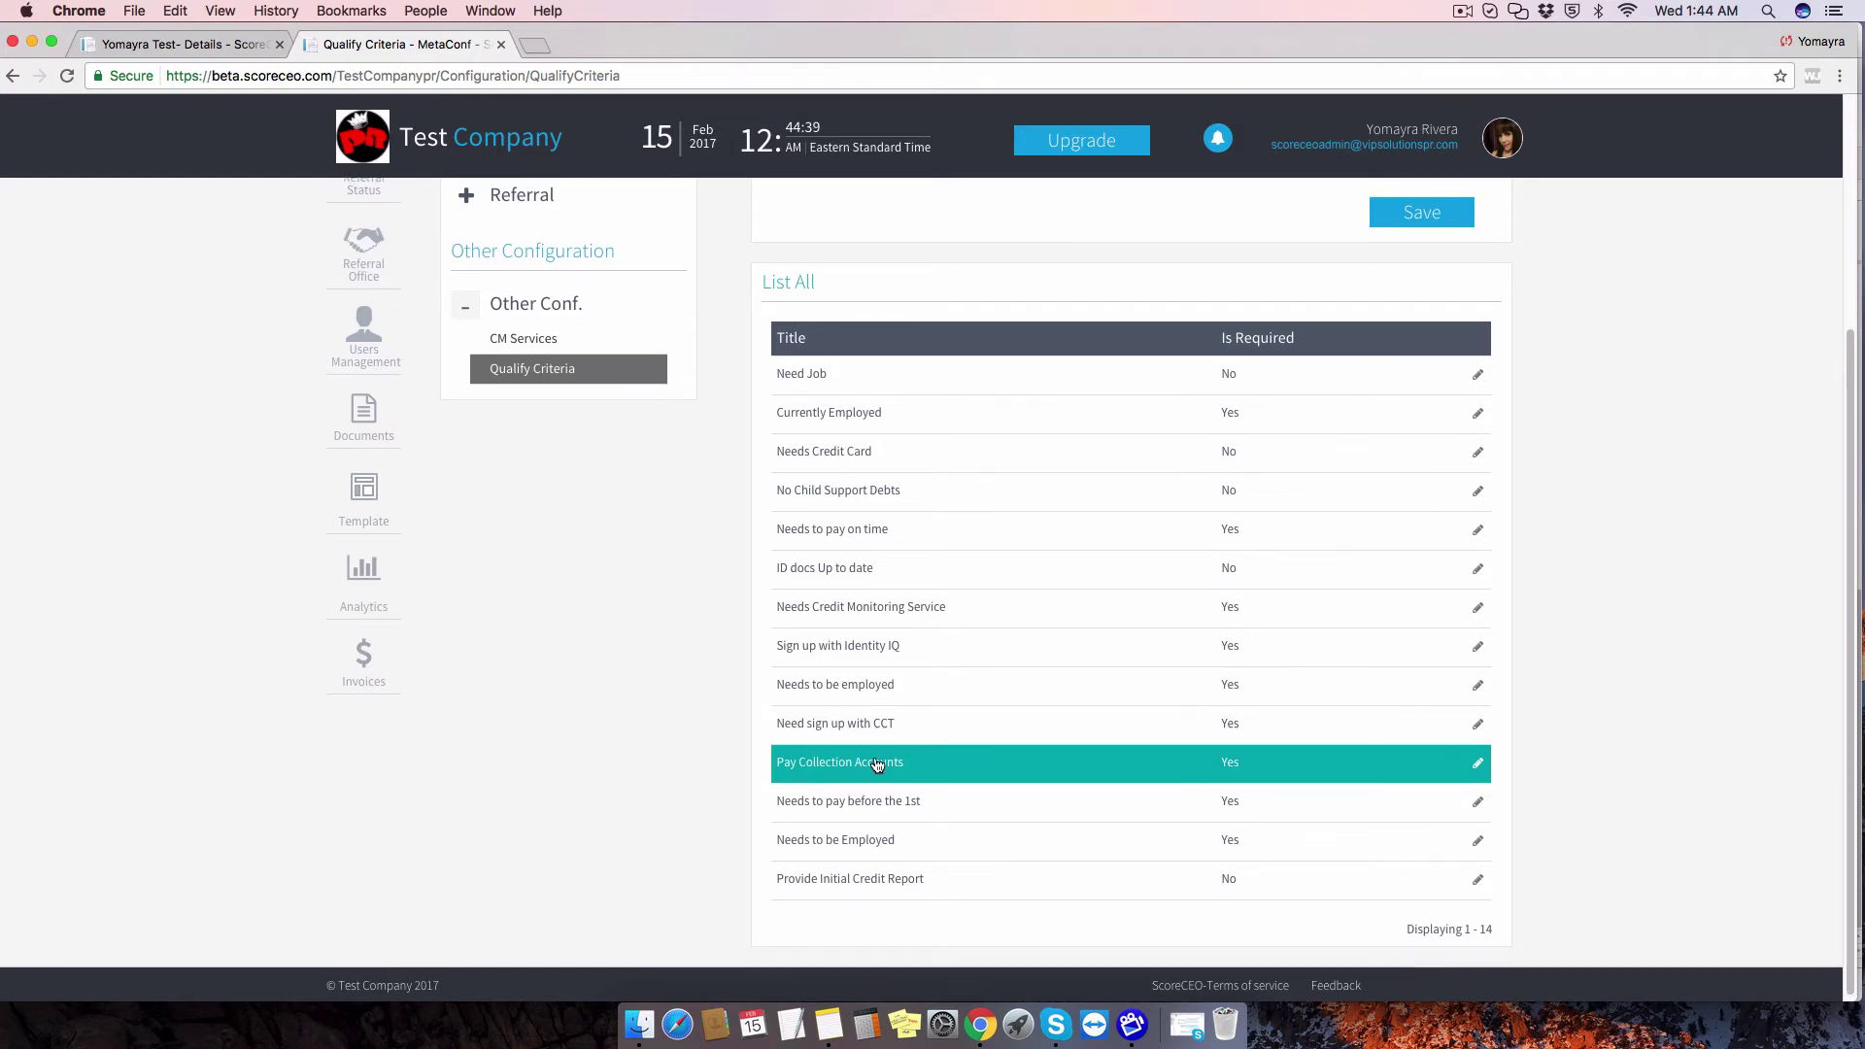
scroll(877, 764, up, 5)
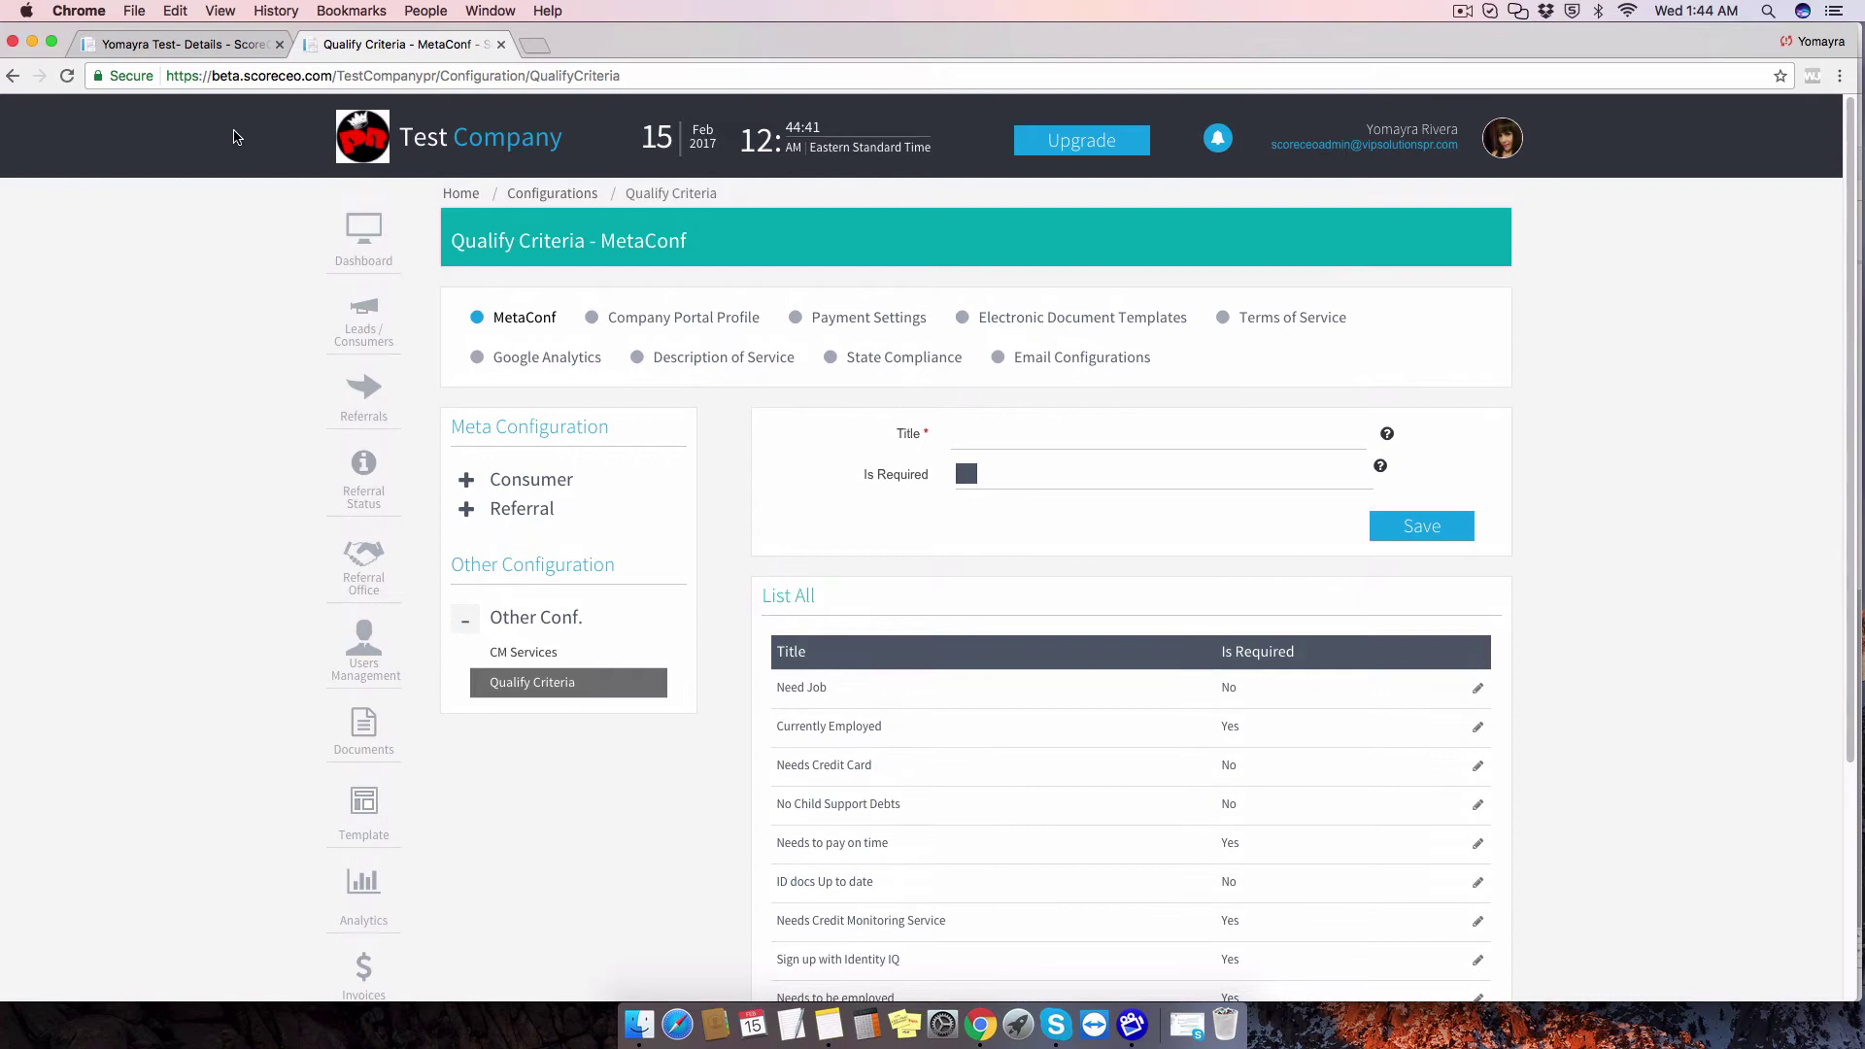
- Return to the client's details page and tick the first Qualify! criteria
click(180, 44)
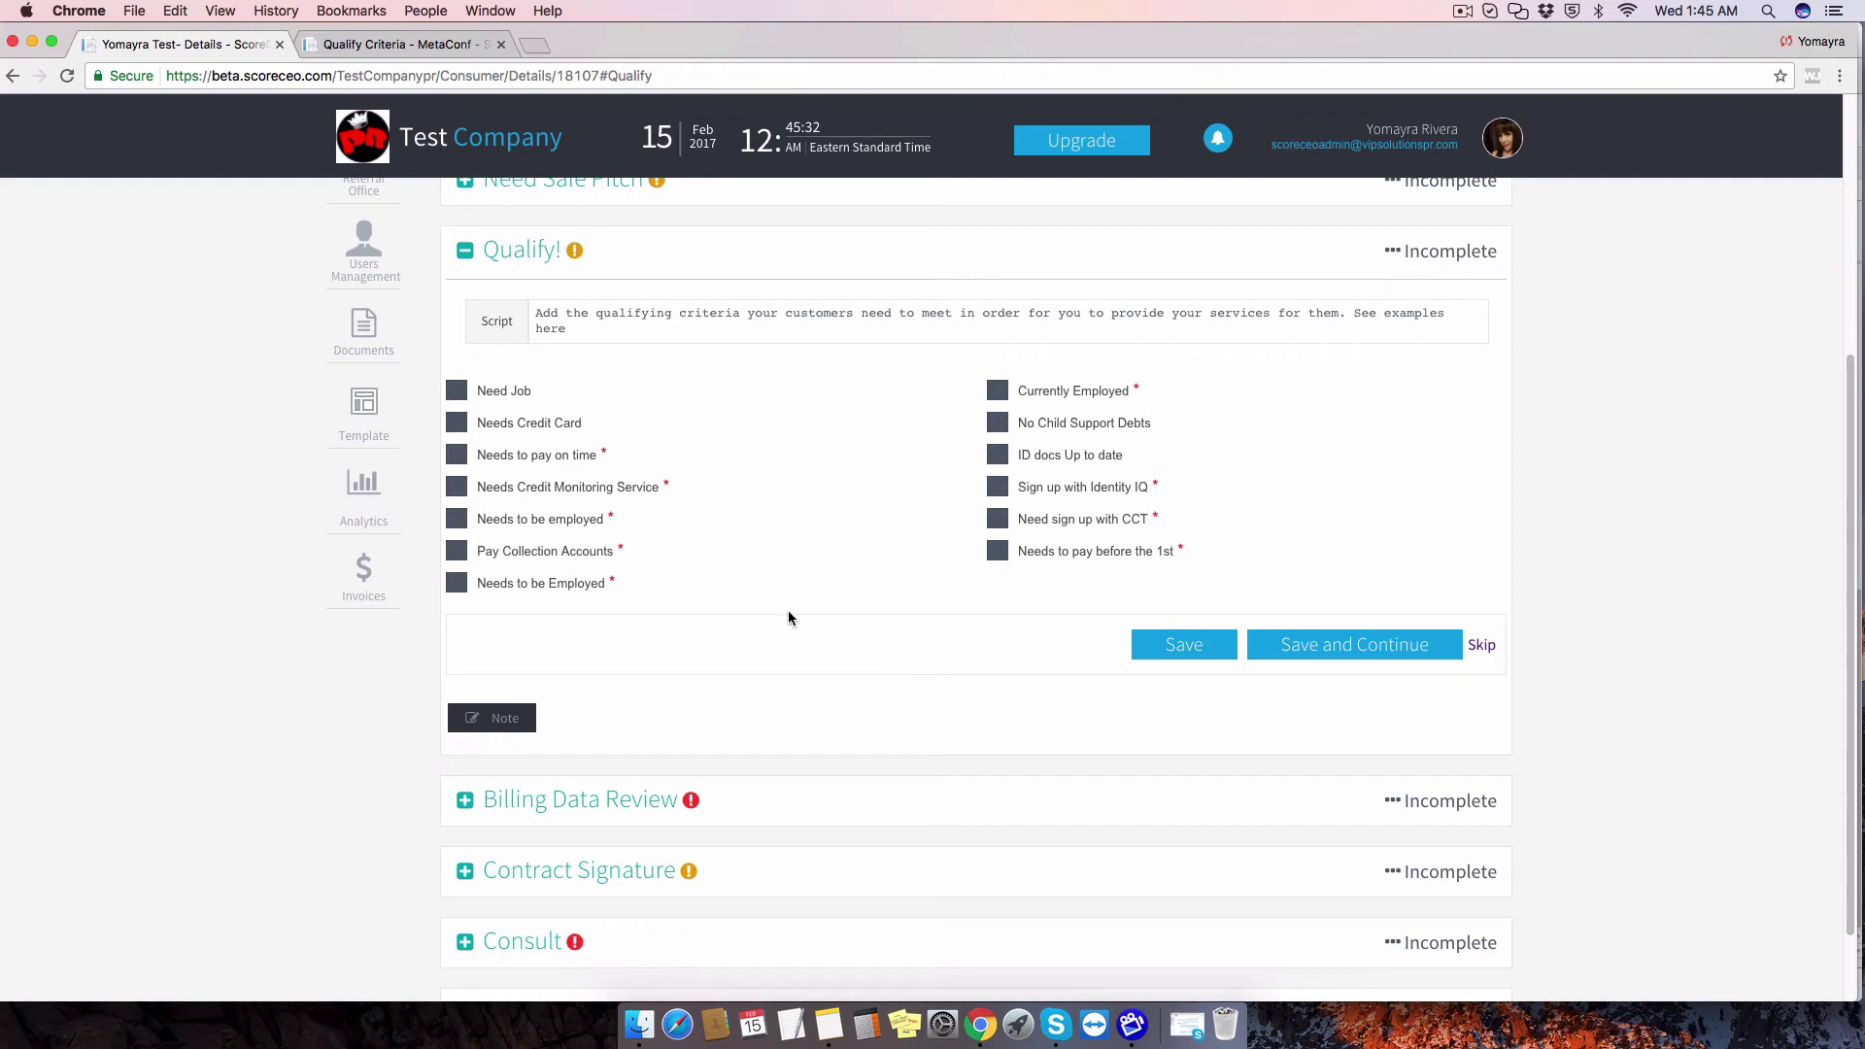
double_click(592, 456)
double_click(607, 457)
- Tick Needs Credit Monitoring Service, Needs to be employed and Pay Collection Accounts
click(459, 488)
click(461, 520)
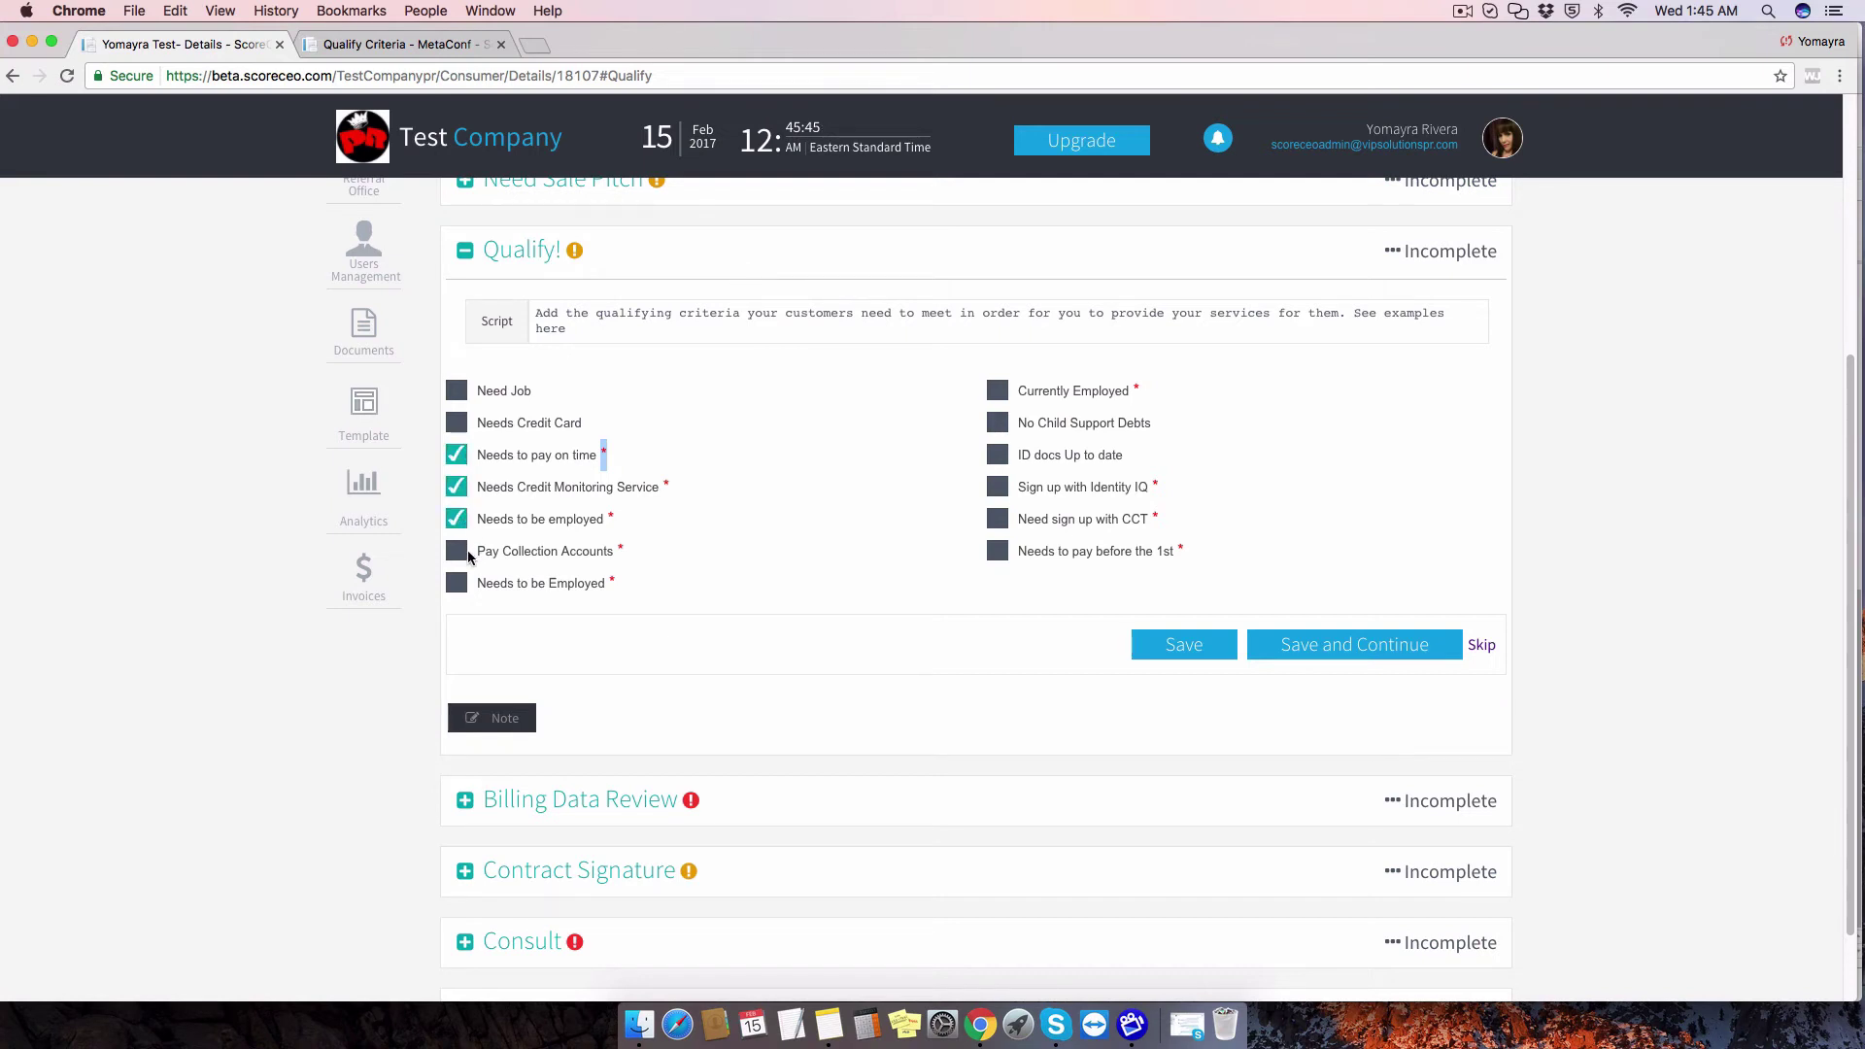
click(462, 551)
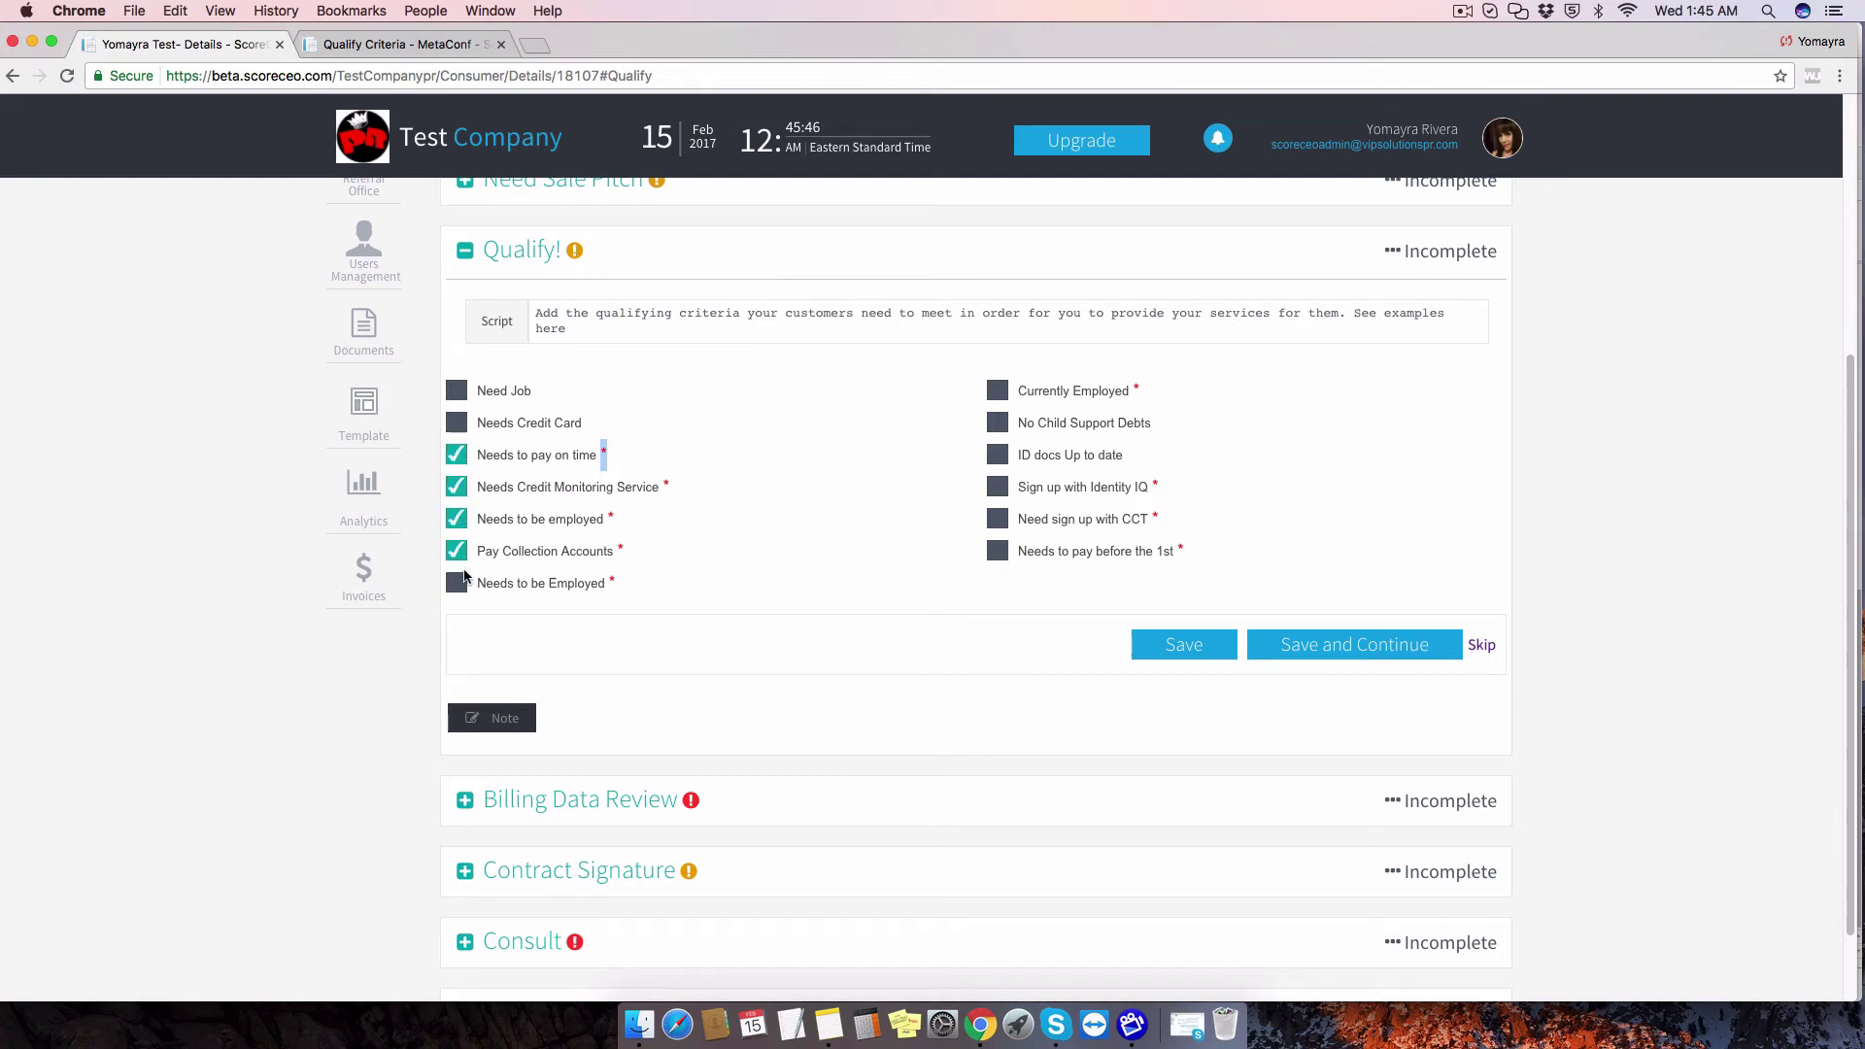
- Tick Currently Employed, Identity IQ, CCT and pay before the 1st, then save
click(996, 392)
click(997, 488)
click(997, 520)
click(998, 551)
click(902, 580)
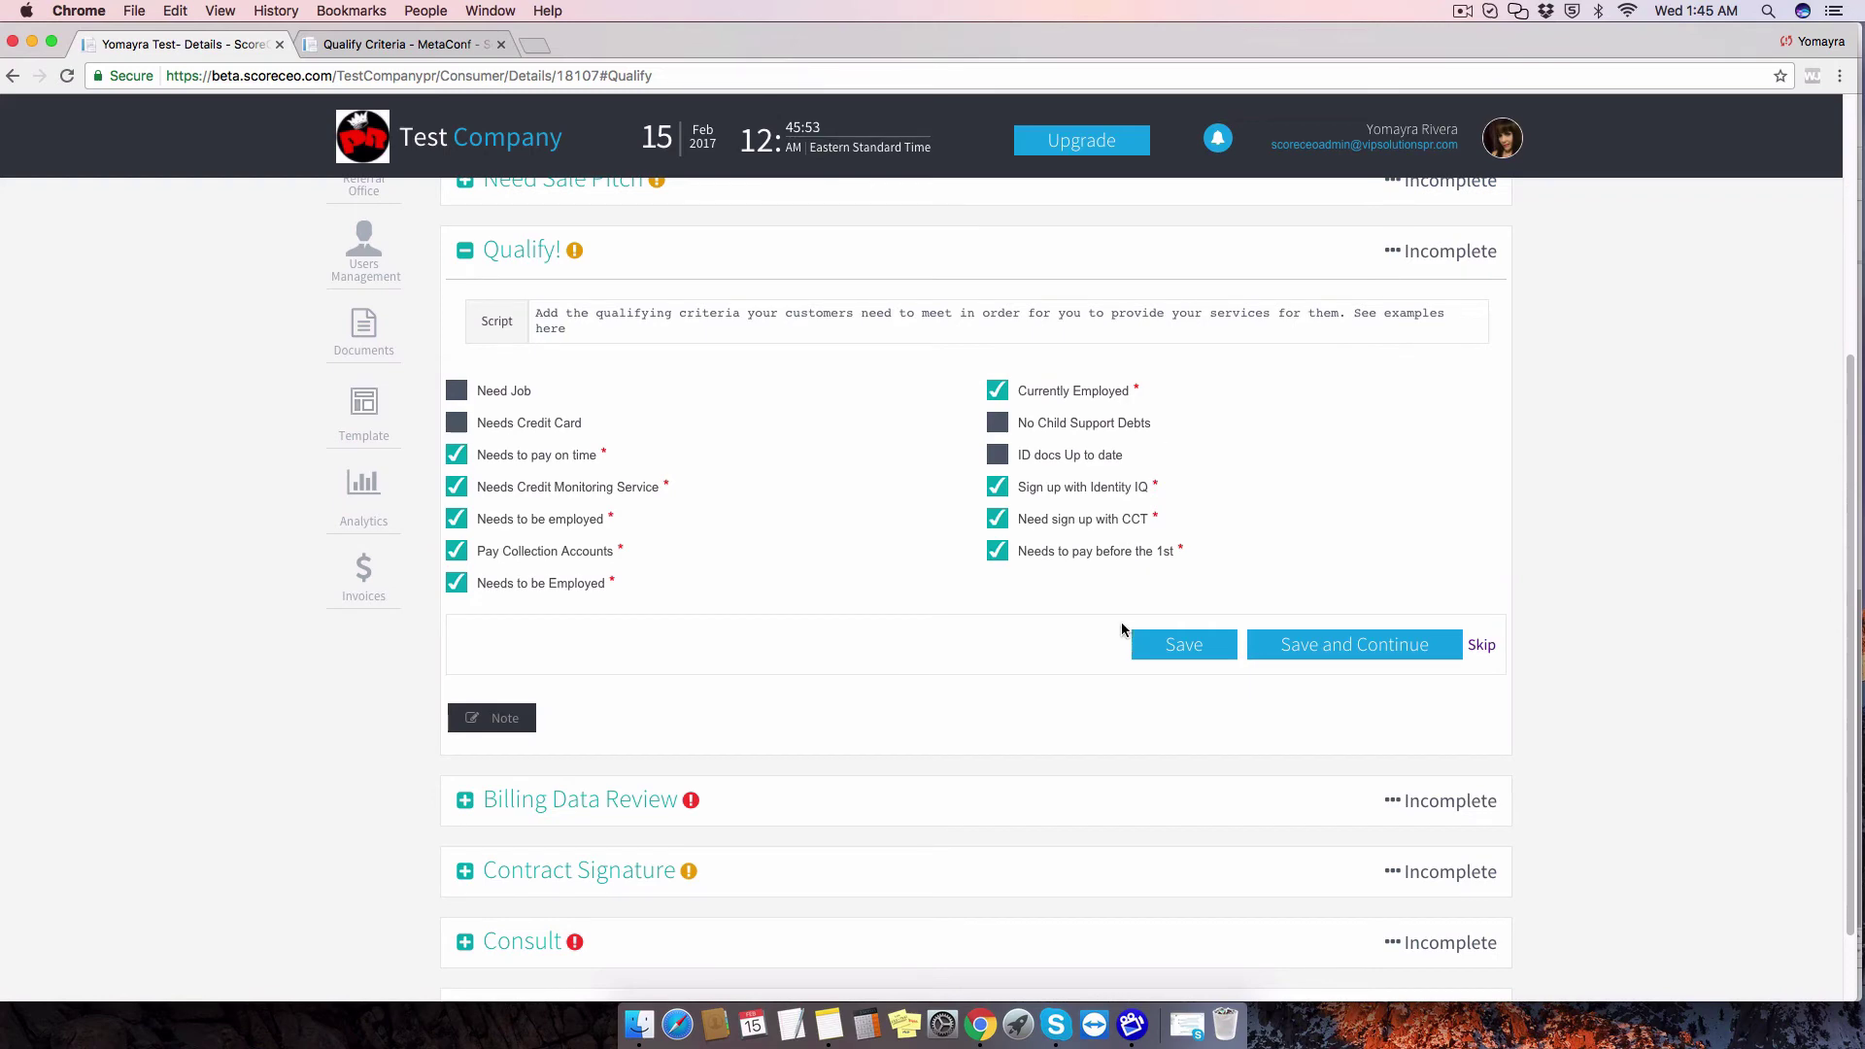
click(1182, 647)
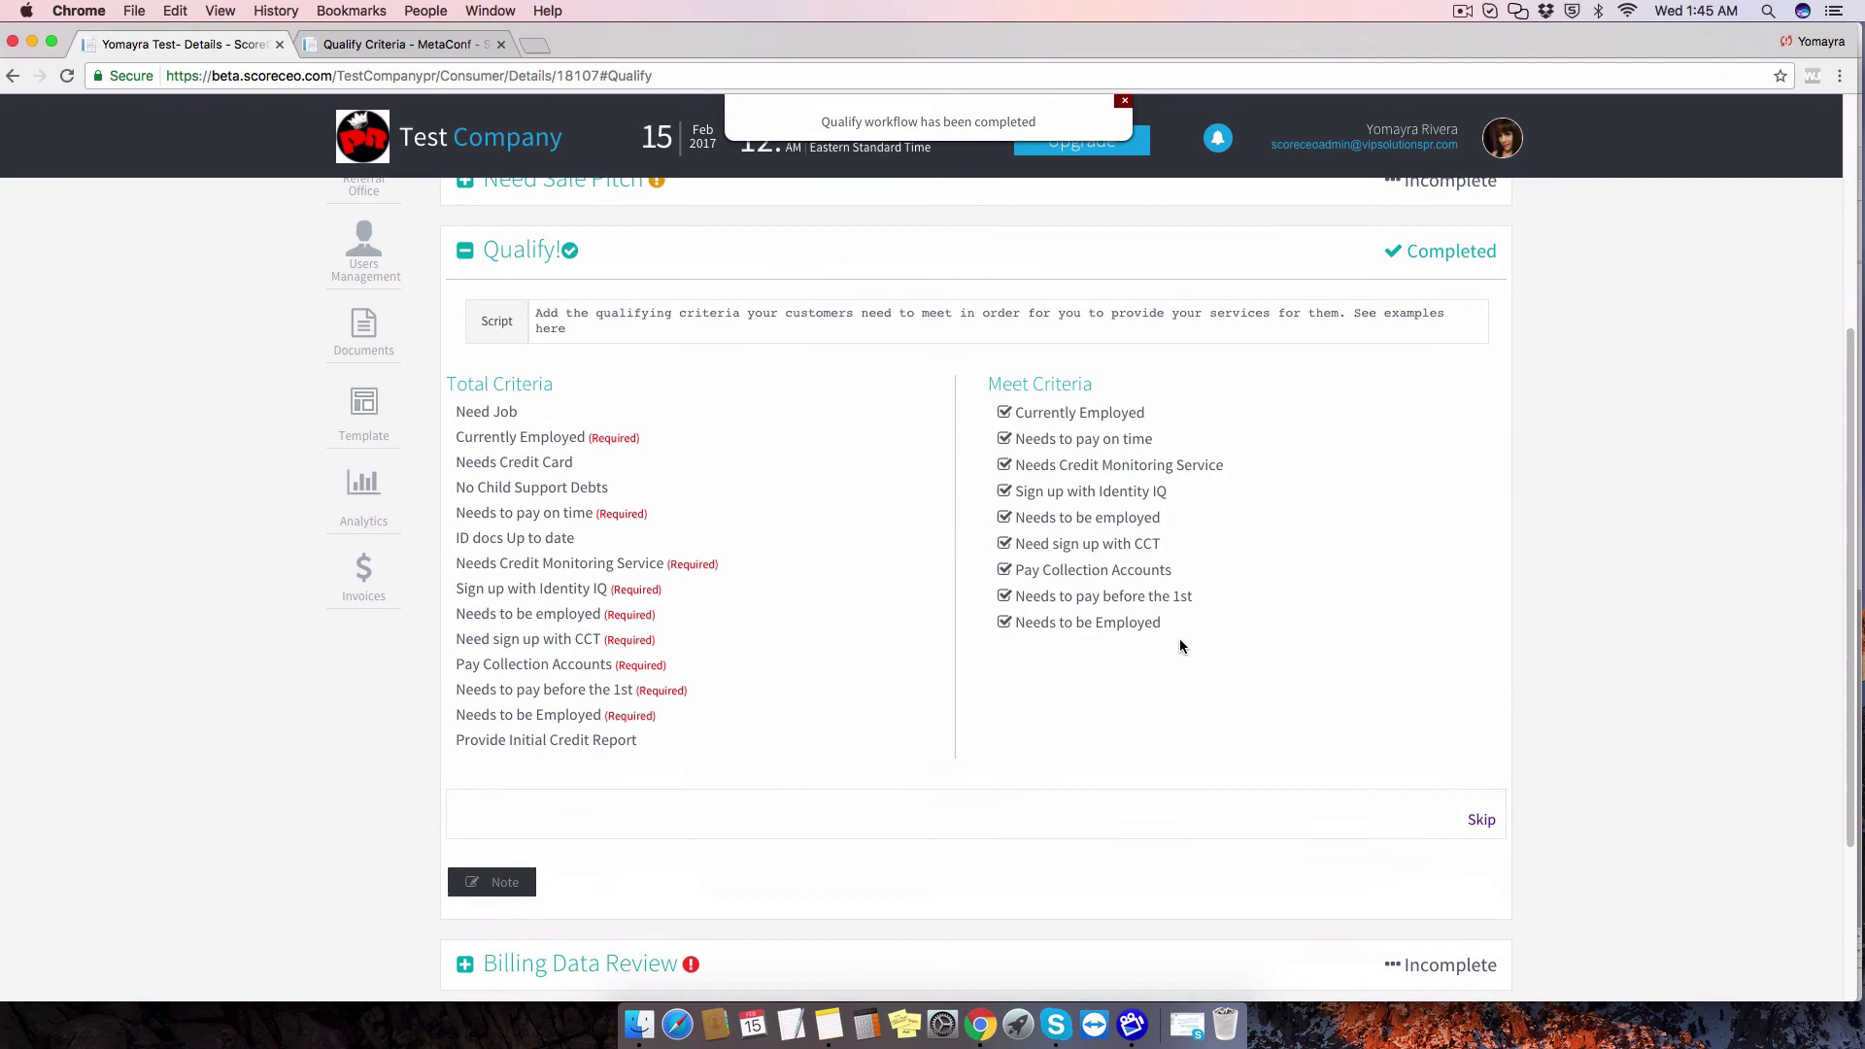
click(536, 266)
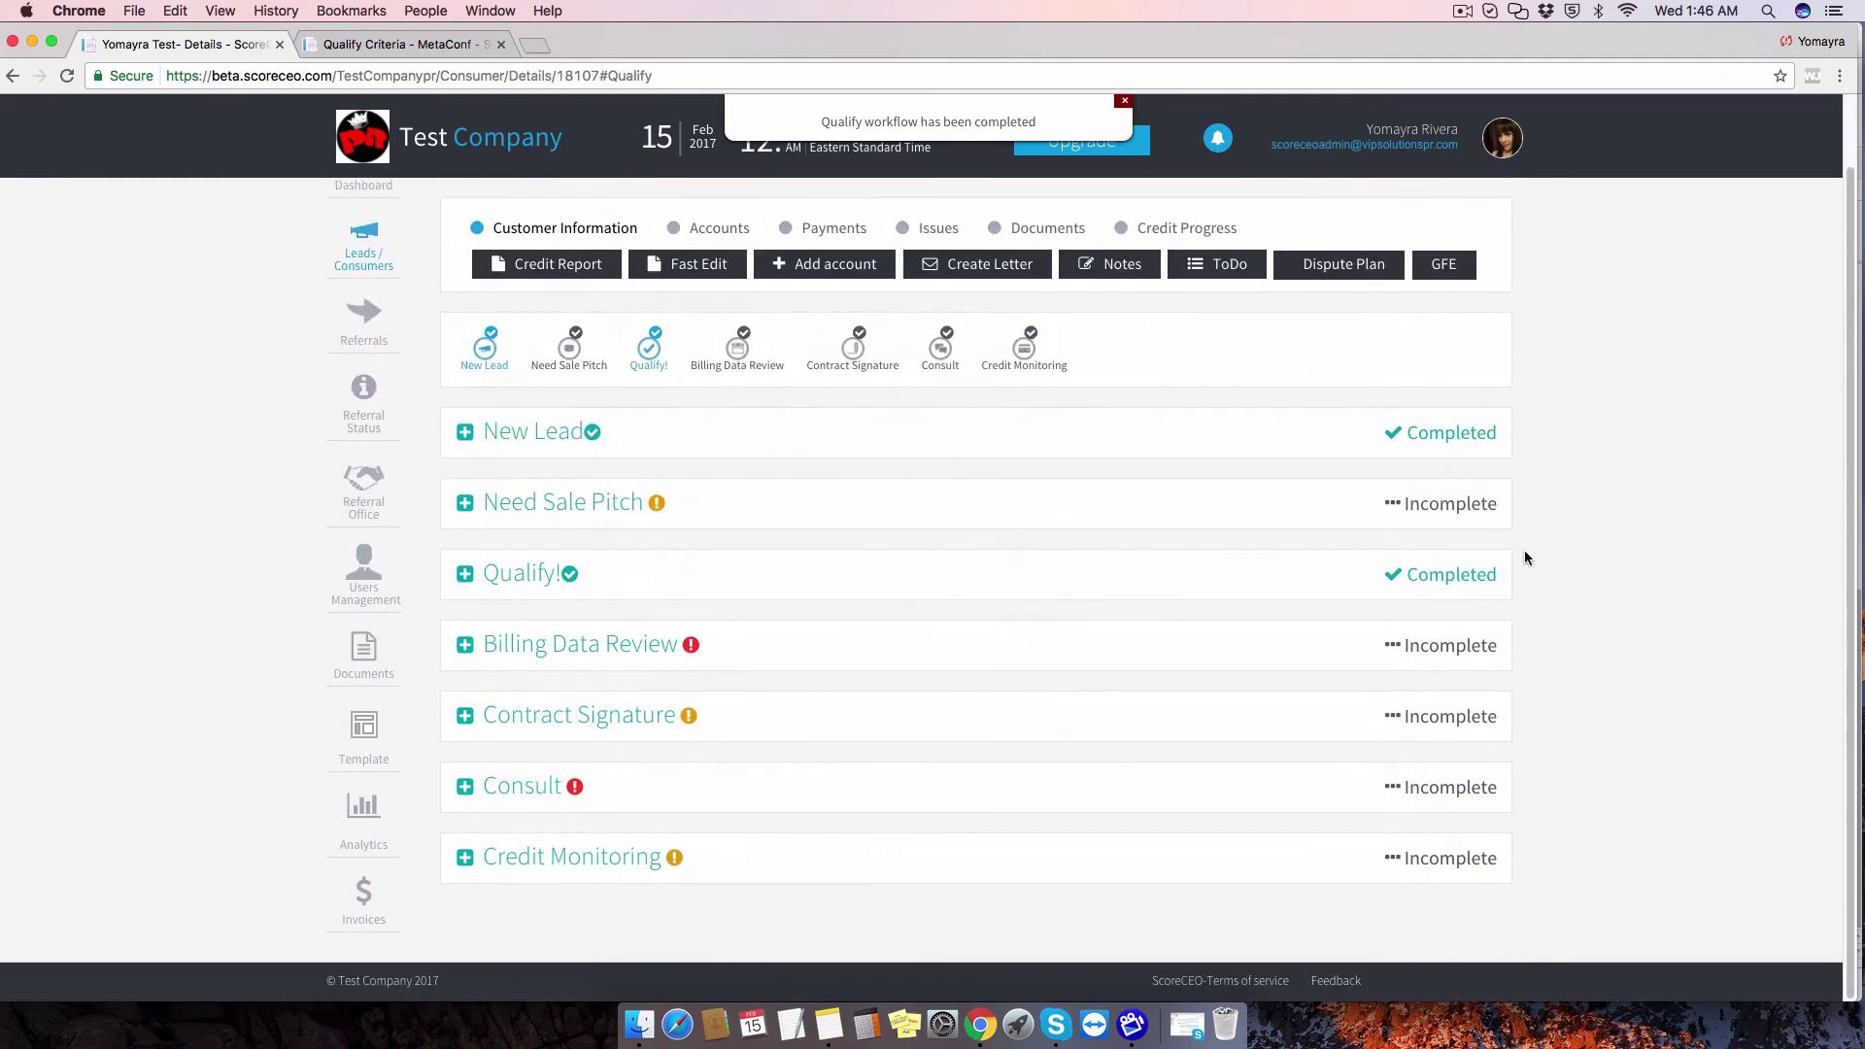